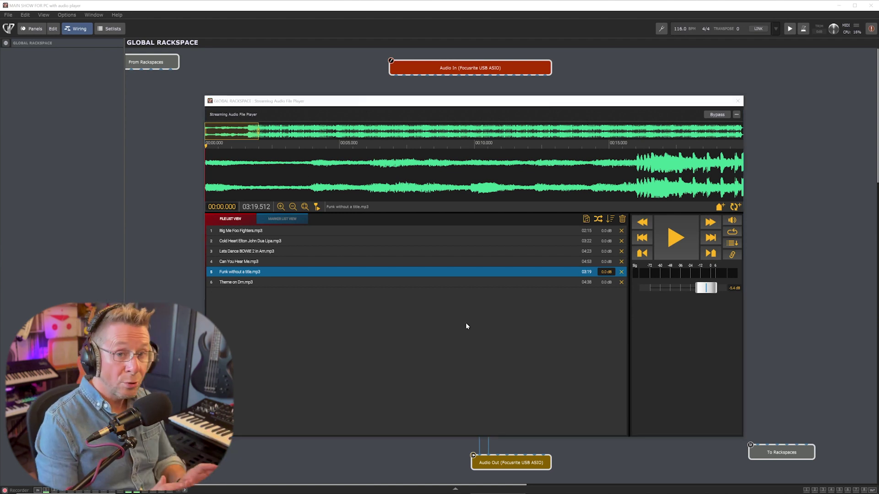
- Dismiss the audio file chooser without adding anything, then zoom the waveform in and back out
left_click(587, 219)
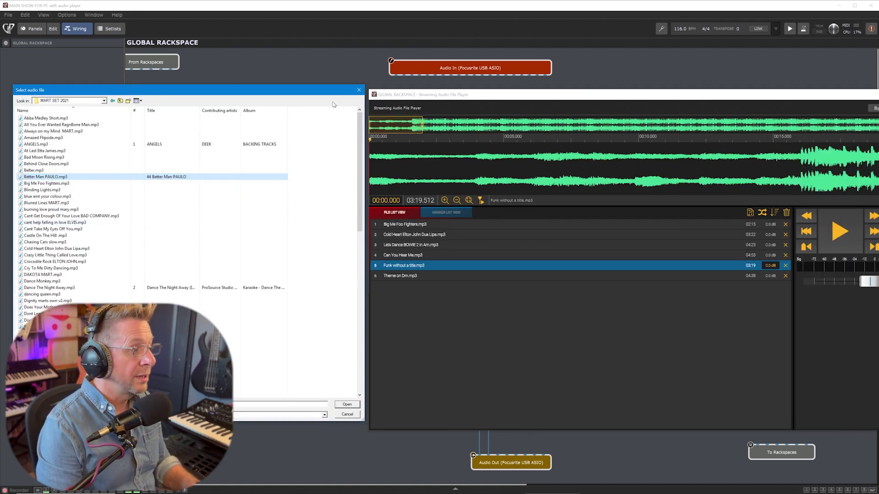
left_click(359, 89)
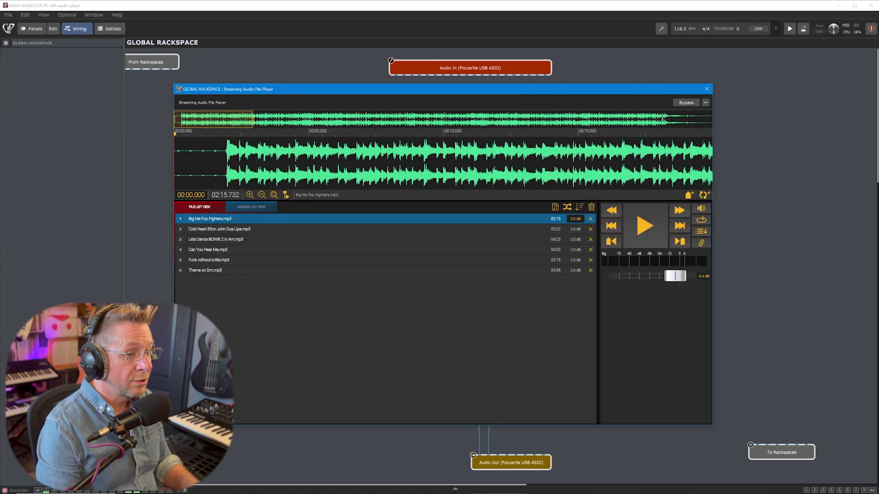
left_click(249, 195)
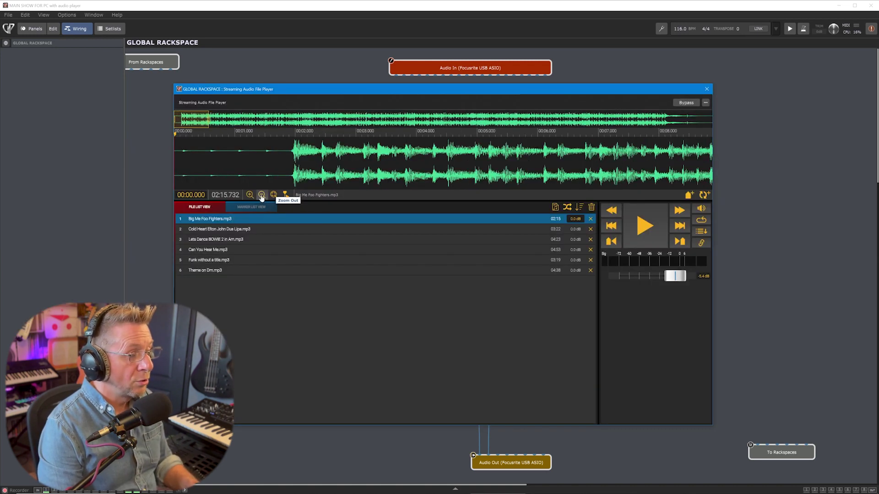
left_click(261, 195)
left_click(262, 195)
left_click(261, 195)
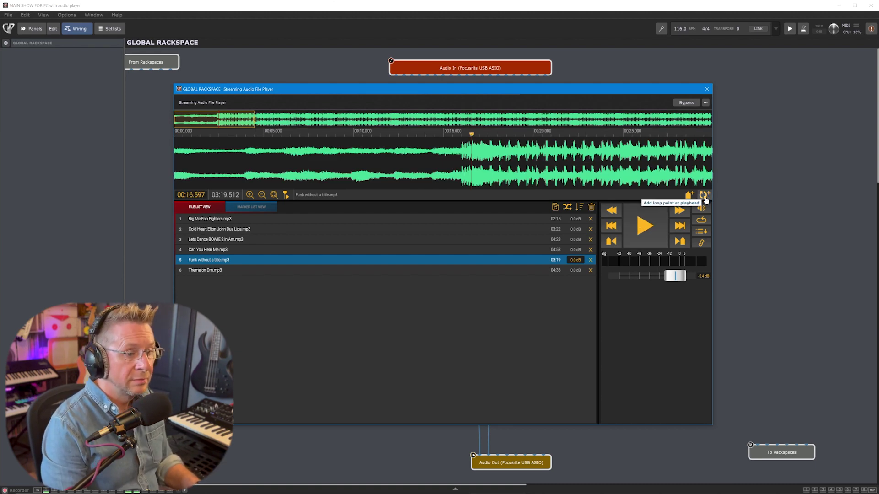
- Set loop points on the Funk track at about 16.6 s and 24.9 s
left_click(704, 195)
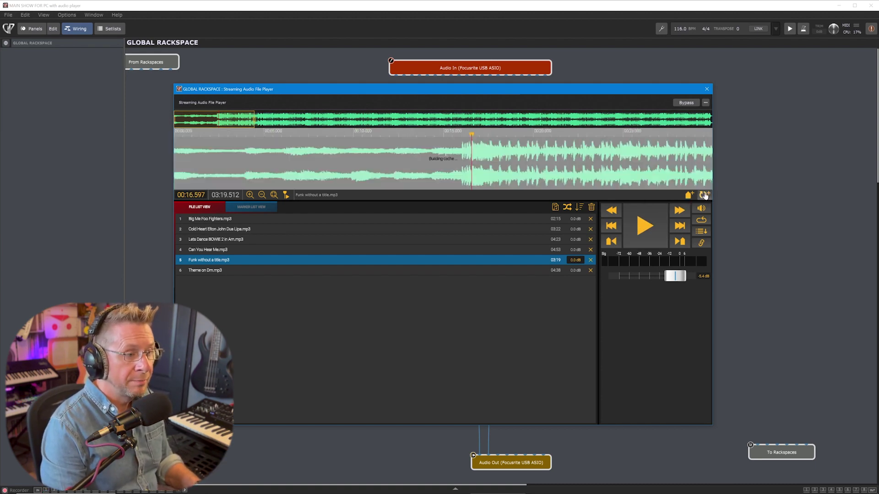
left_click_drag(534, 135, 621, 148)
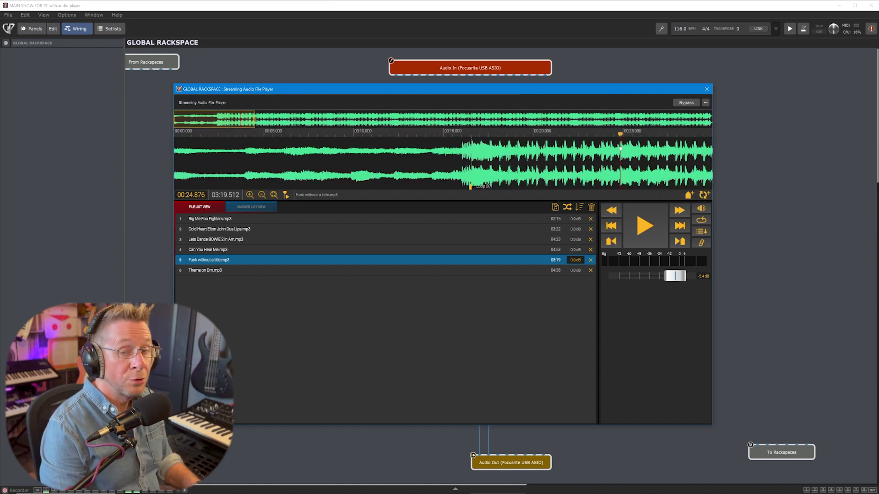
left_click(704, 195)
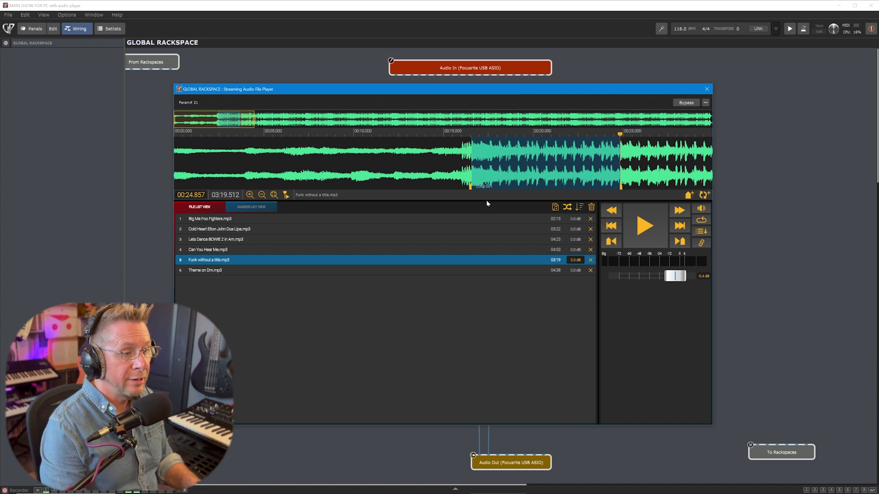
- Enable looping, play the looped section, then stop and turn looping off
left_click(699, 221)
left_click(641, 227)
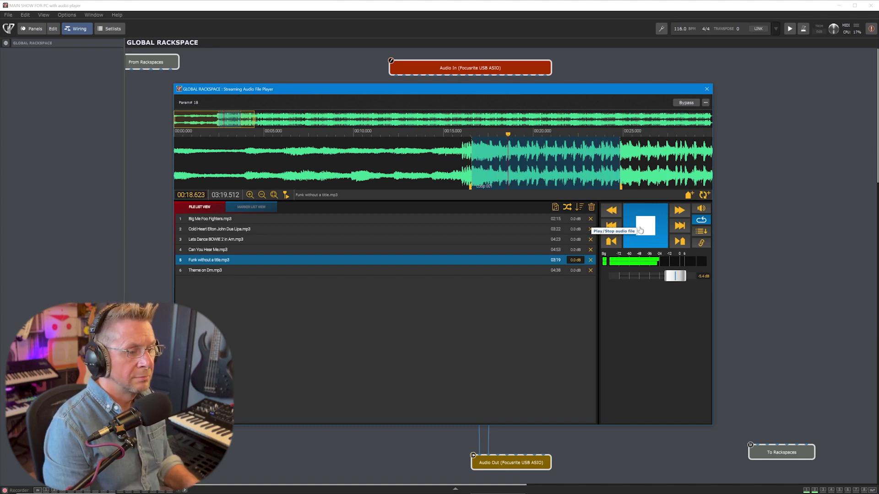
left_click(640, 230)
left_click(701, 220)
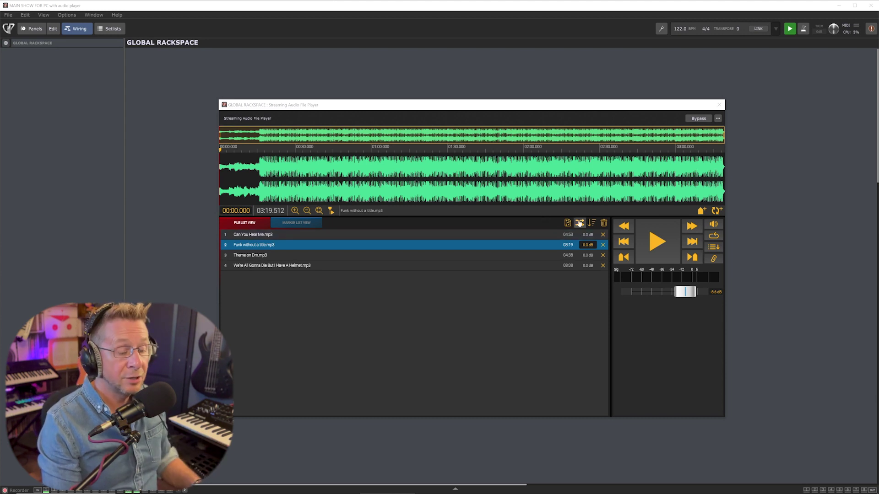
- Add a marker at the start of the track and zoom well into the waveform
left_click(221, 151)
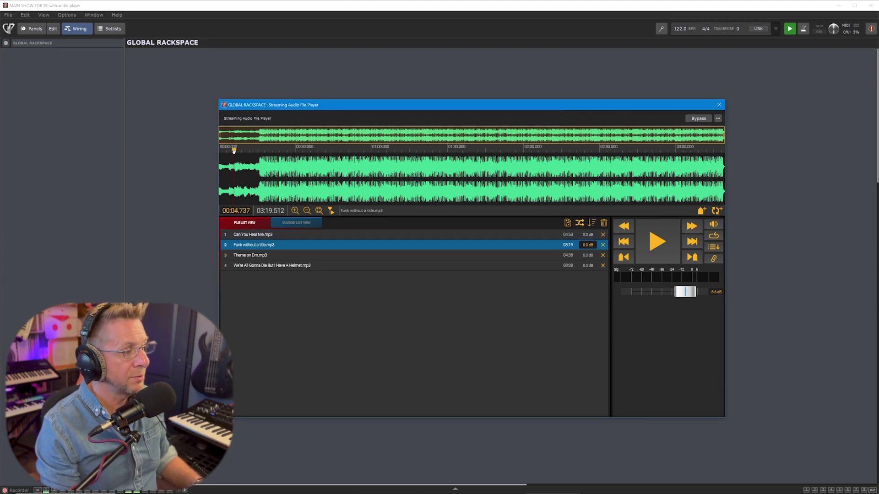
left_click(702, 211)
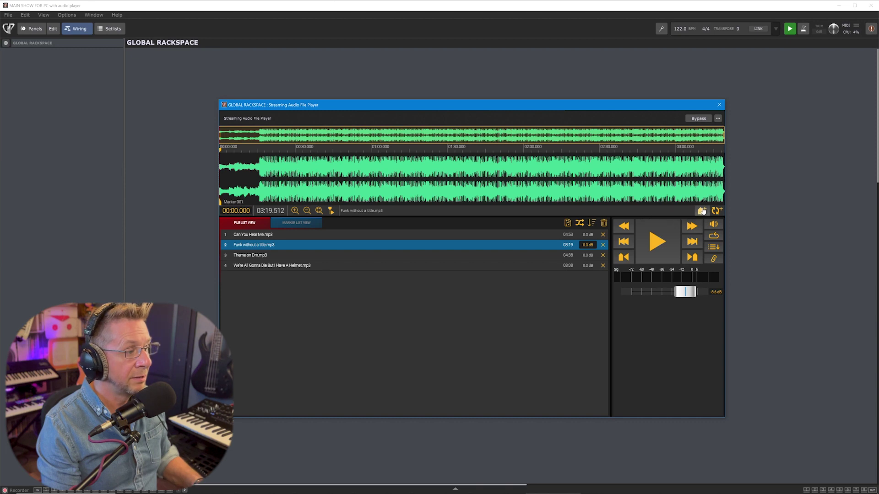
left_click(295, 211)
left_click(294, 211)
left_click(295, 211)
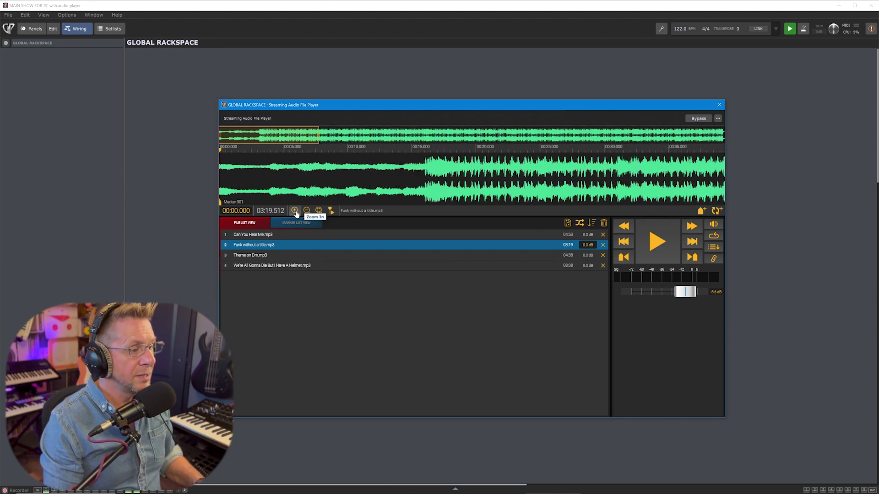
left_click(294, 211)
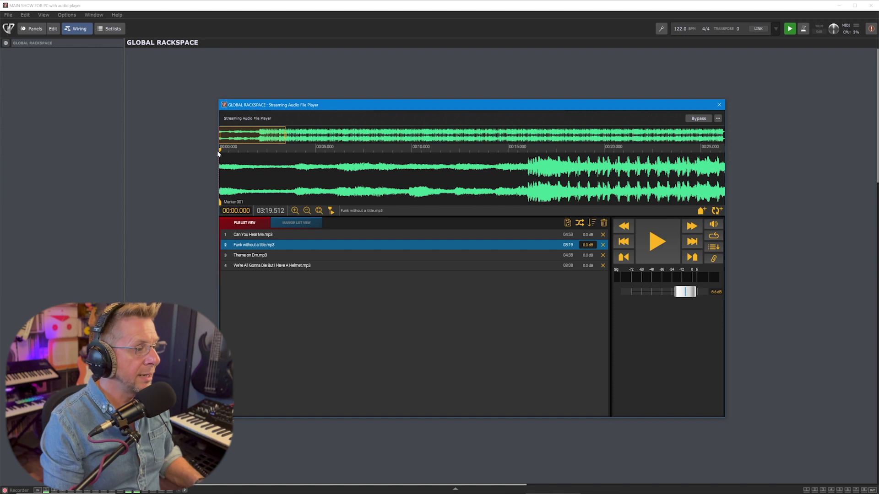
- Add markers at about 16, 20 and 24 seconds, then return the playhead to the start
left_click_drag(218, 153, 529, 185)
double_click(527, 157)
scroll(332, 151, "down", 3)
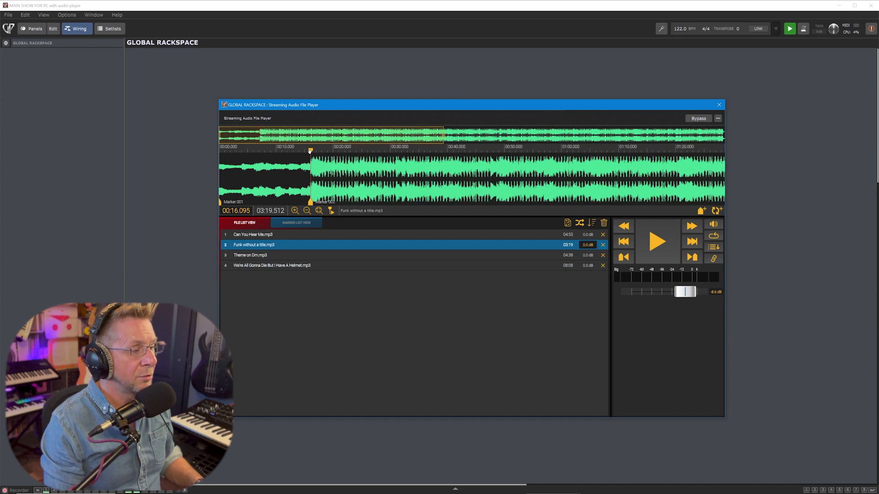
left_click_drag(309, 152, 329, 151)
left_click(702, 211)
left_click(701, 211)
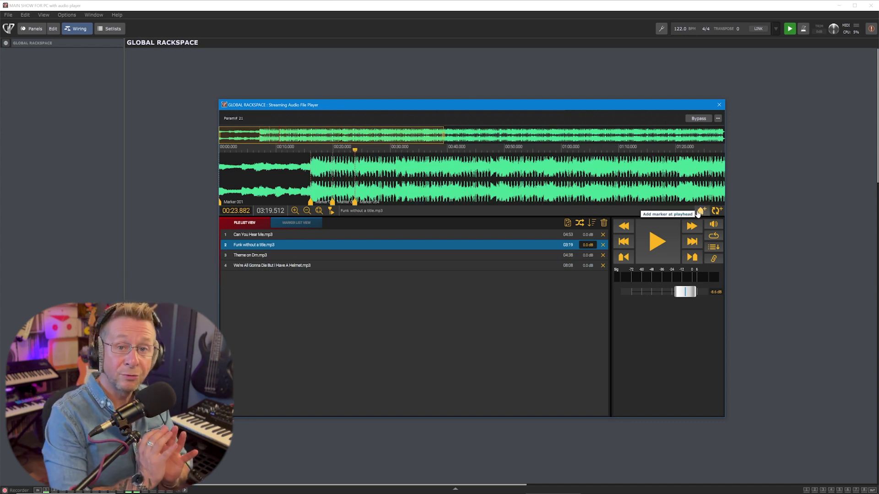
double_click(384, 243)
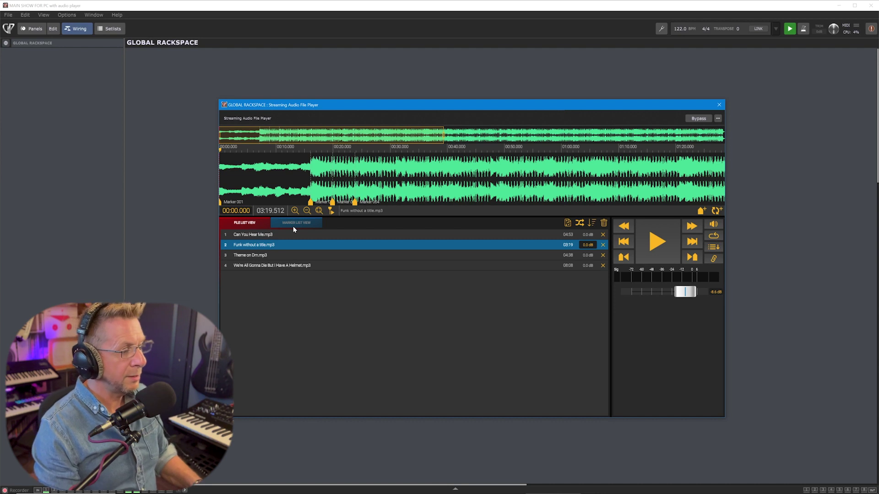
- Switch to the Marker List View and open the Timeline Actions Tool for Marker 001
left_click(282, 223)
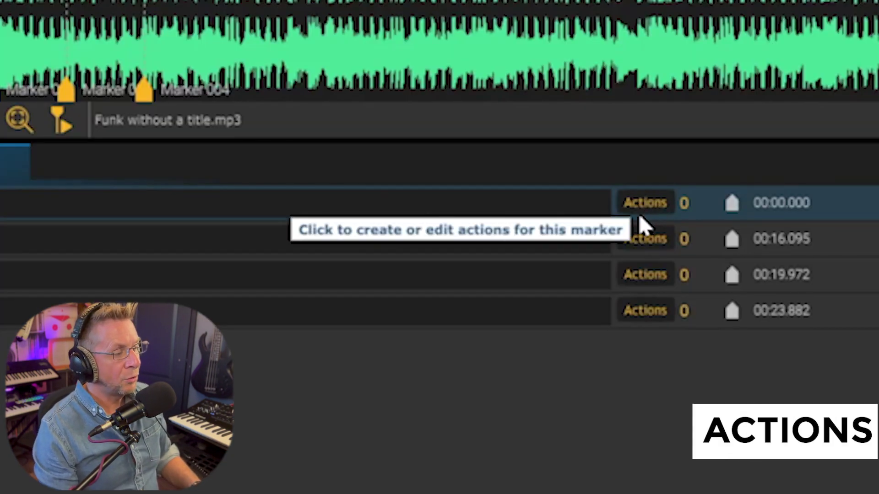
left_click(658, 208)
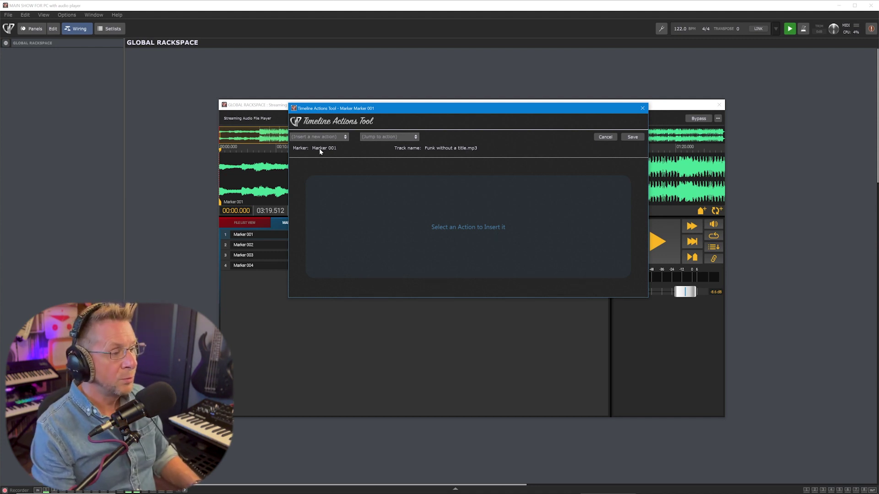
- Add a Set Global BPM action of 118 to Marker 001 and save it
left_click(346, 137)
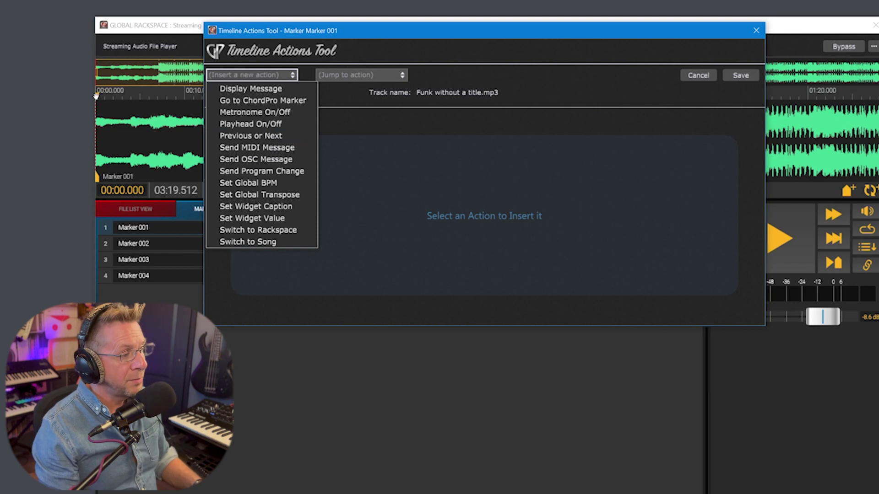
left_click(230, 183)
left_click(292, 133)
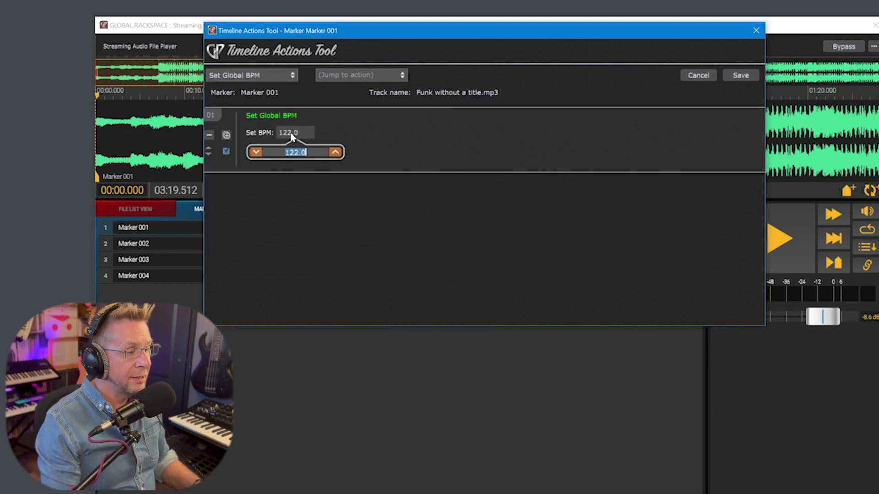
type("118")
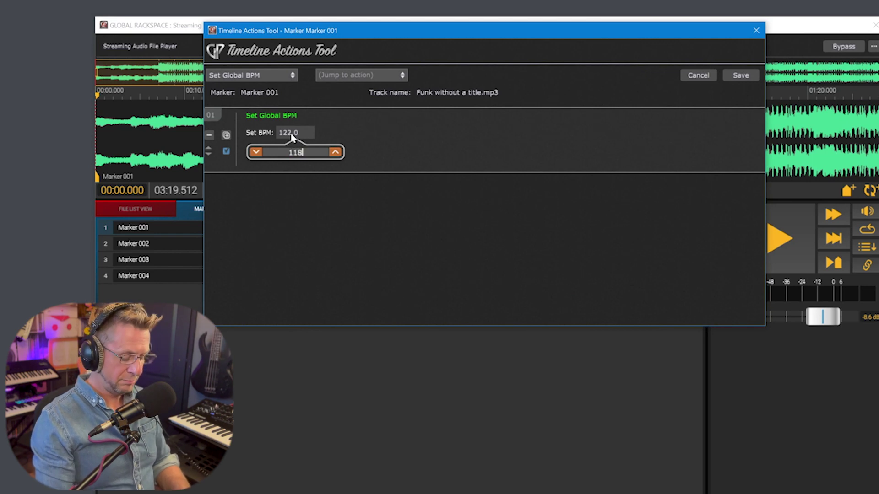
key("Return")
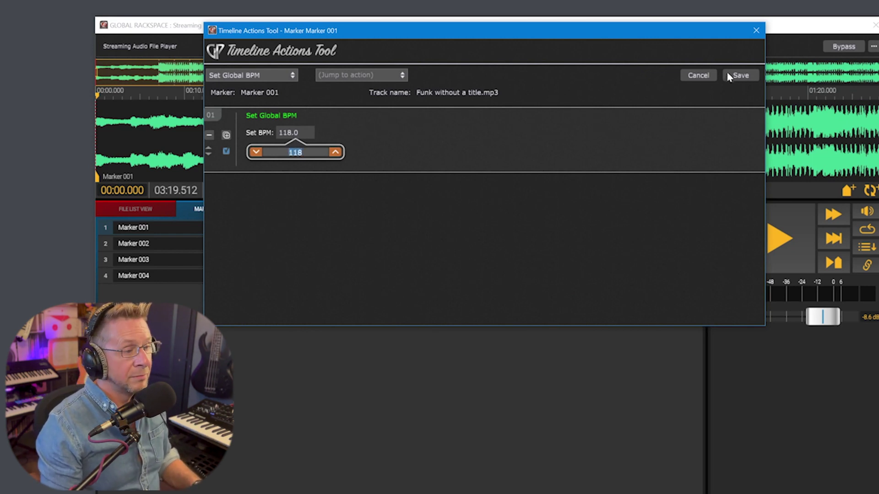
left_click(741, 76)
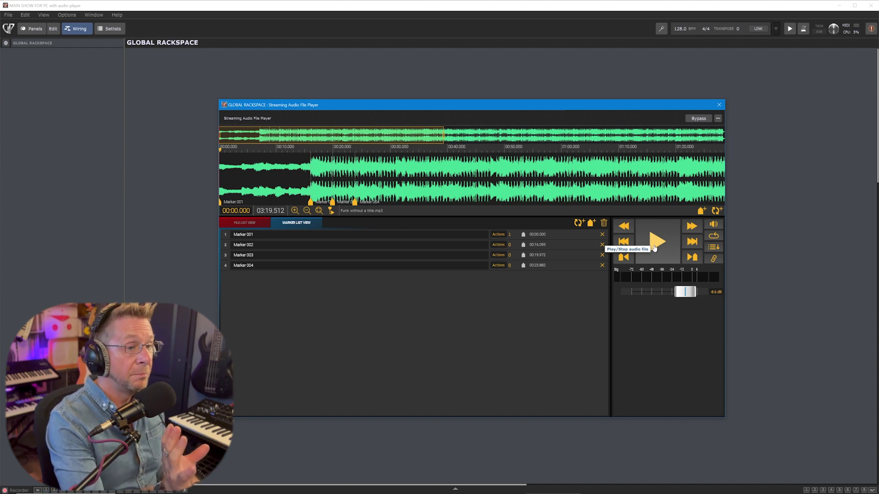
- Play and stop the Funk track to test the 118 BPM marker action
left_click(655, 247)
left_click(655, 247)
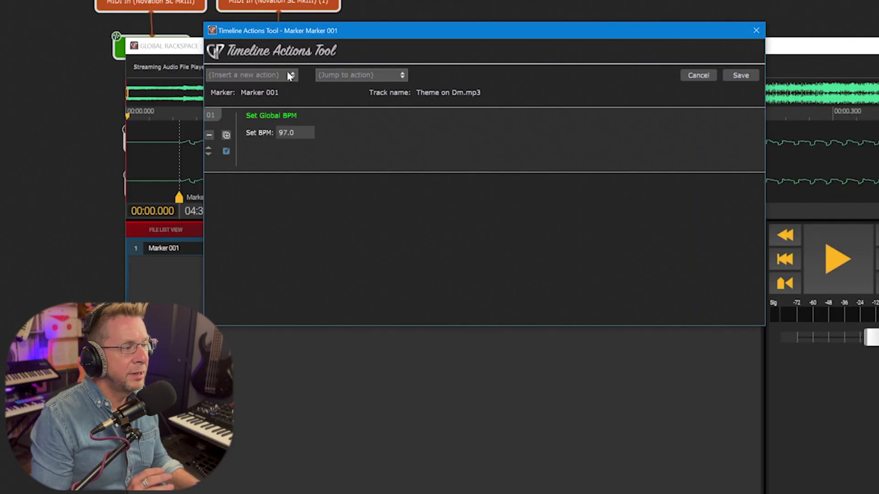
- Add a checked Metronome On/Off action to Theme on Dm.mp3's Marker 001, save, and start playback
left_click(344, 137)
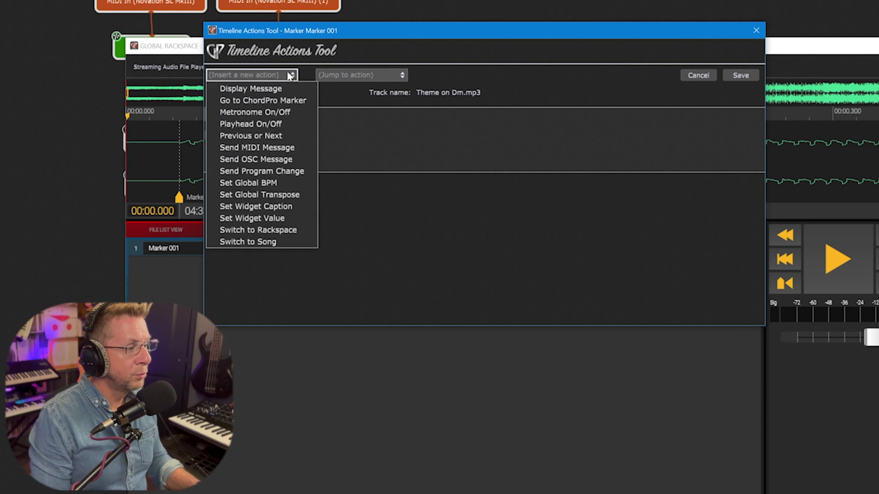
left_click(233, 115)
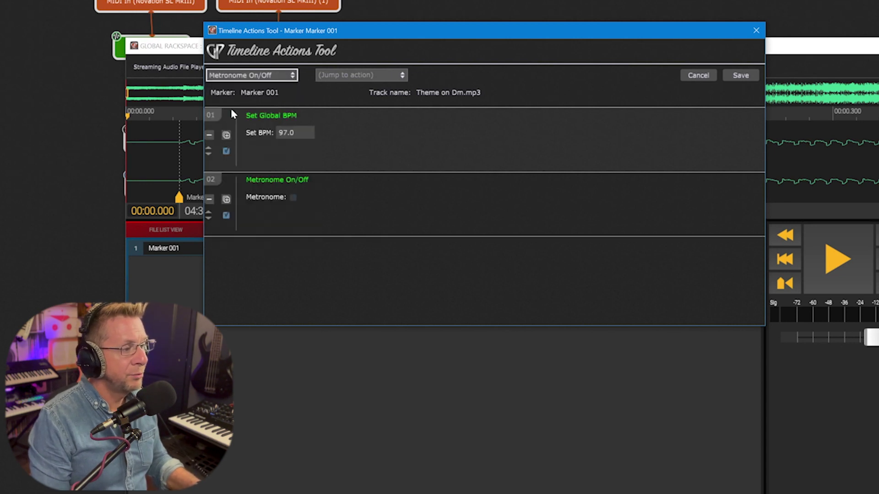
left_click(743, 76)
left_click(837, 259)
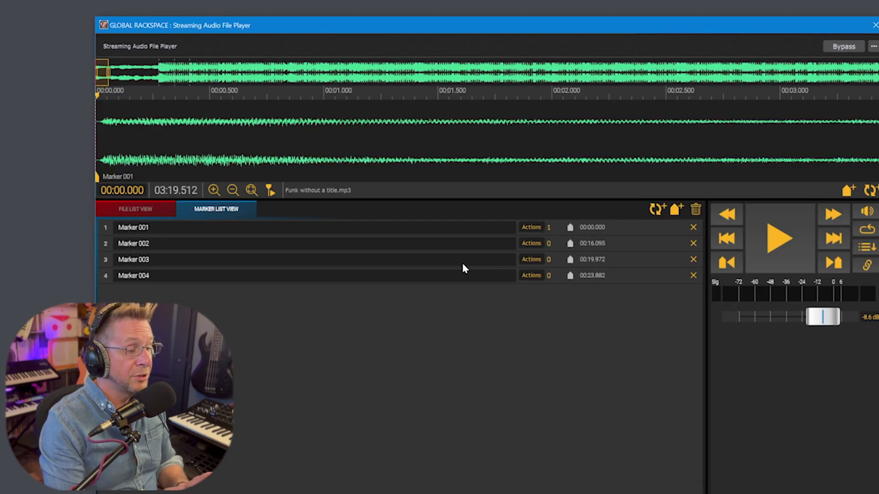
- Add a Switch to Rackspace action targeting Juno to Marker 001 and save it
left_click(531, 228)
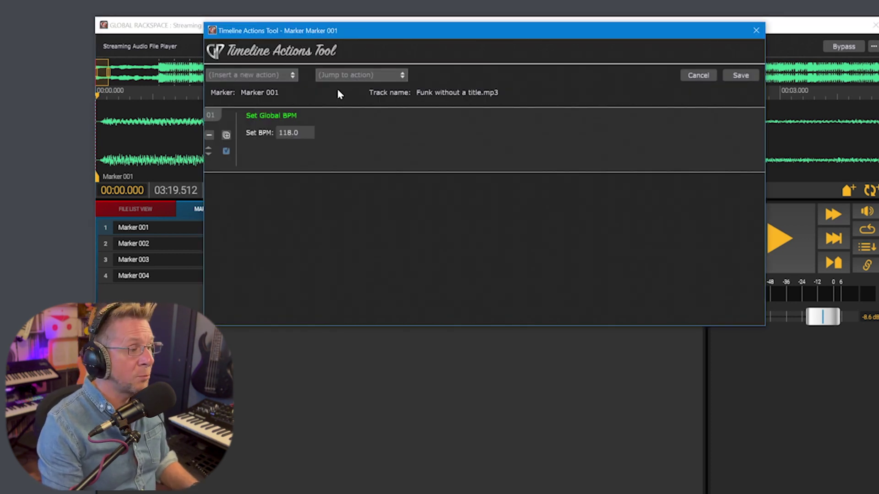
left_click(293, 78)
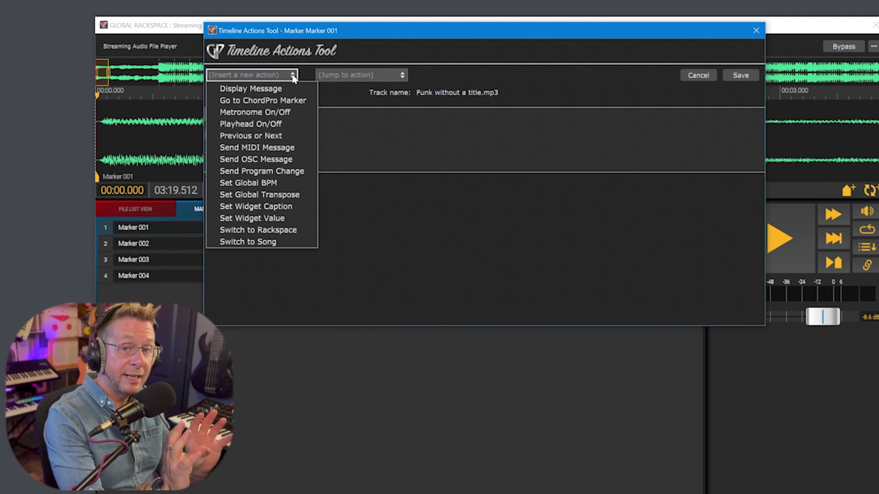
left_click(293, 231)
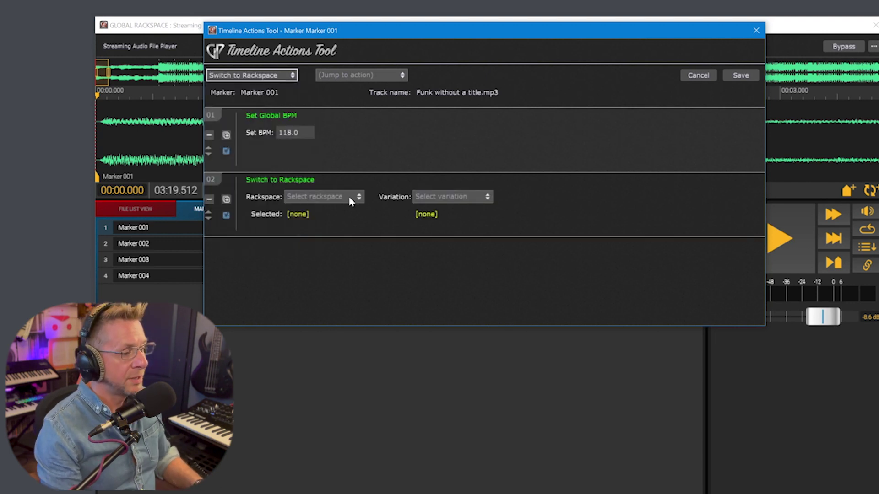
left_click(352, 199)
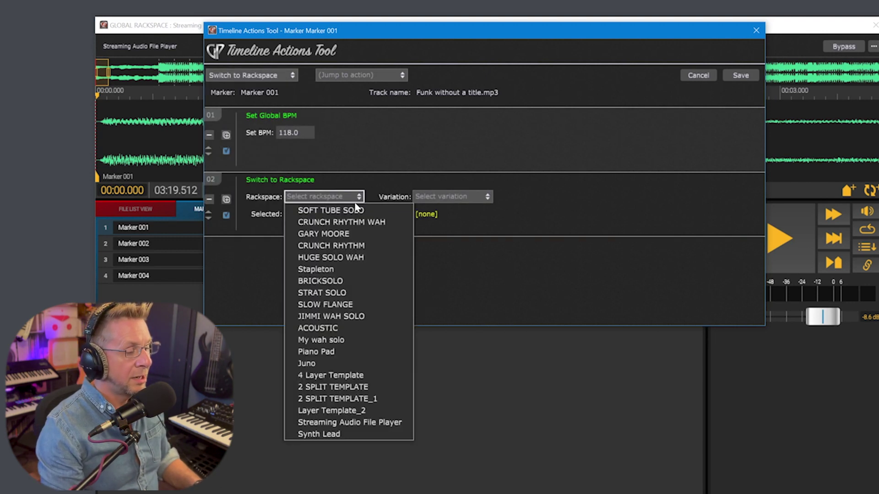
left_click(313, 365)
left_click(742, 76)
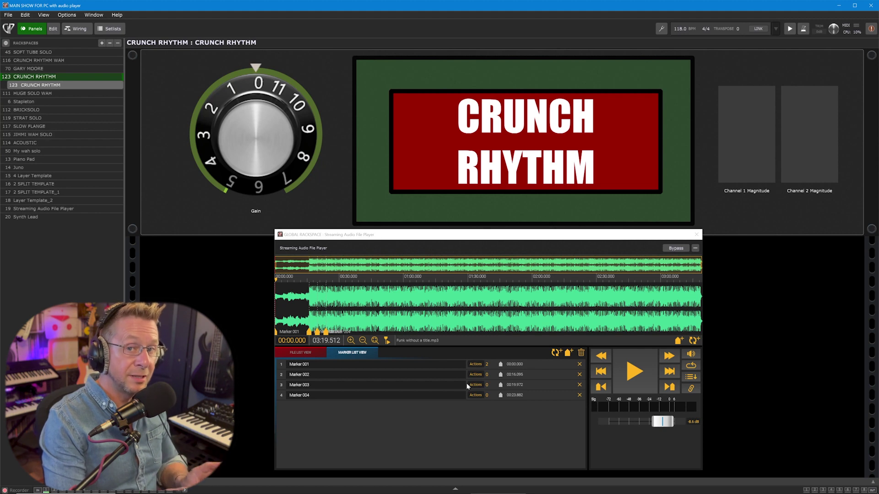
- Play until Marker 001 switches to Juno, stop, and nudge the player window up-left
left_click(628, 368)
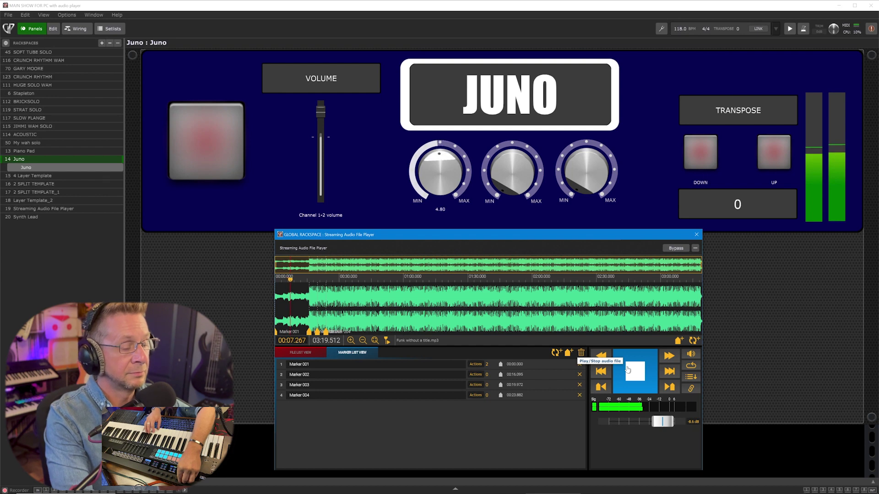
left_click(627, 369)
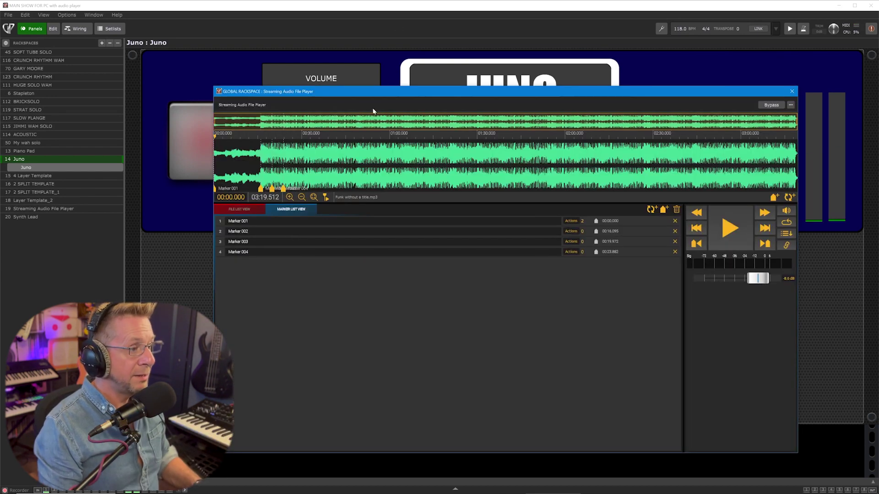
left_click_drag(381, 92, 373, 86)
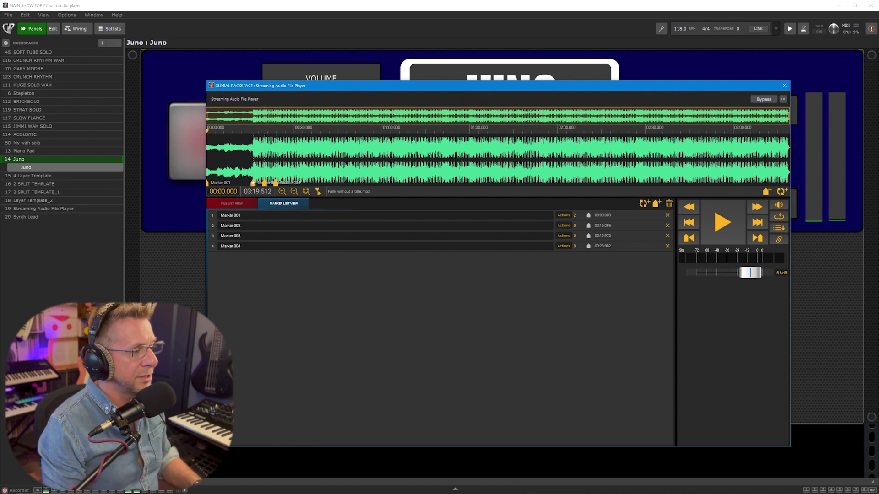
- Open Marker 002's actions and insert a Switch to Rackspace action
double_click(232, 227)
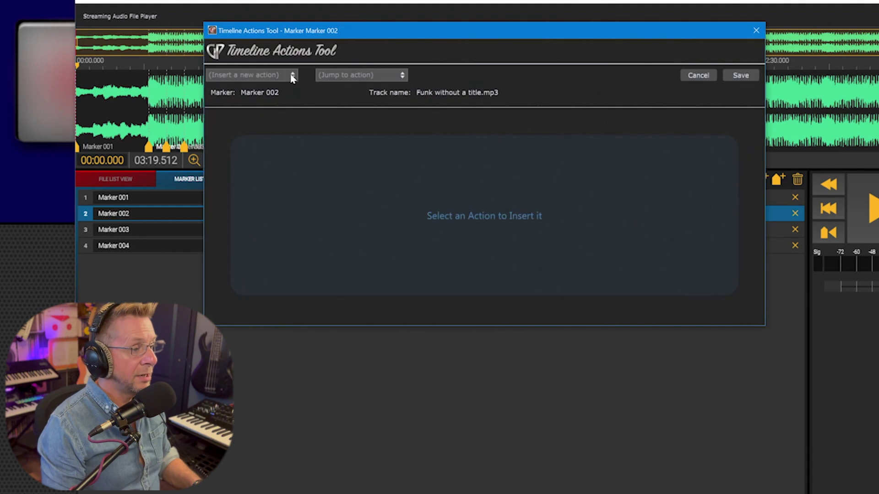
left_click(347, 135)
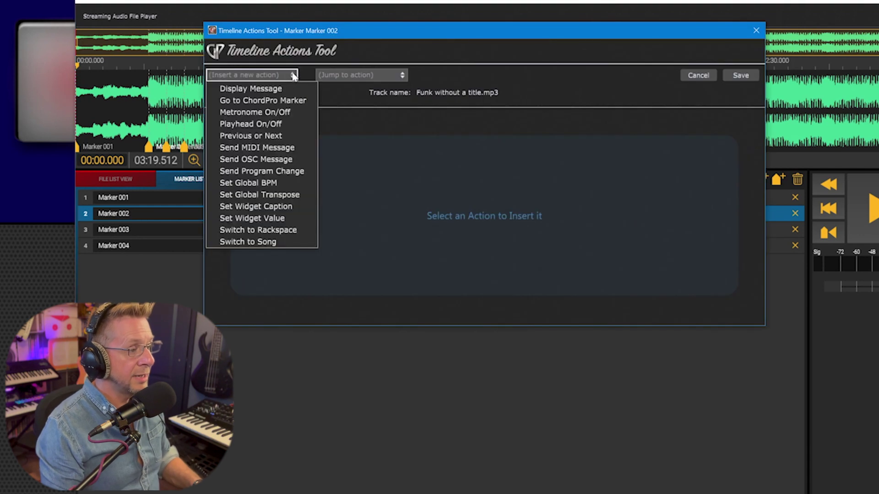
left_click(273, 231)
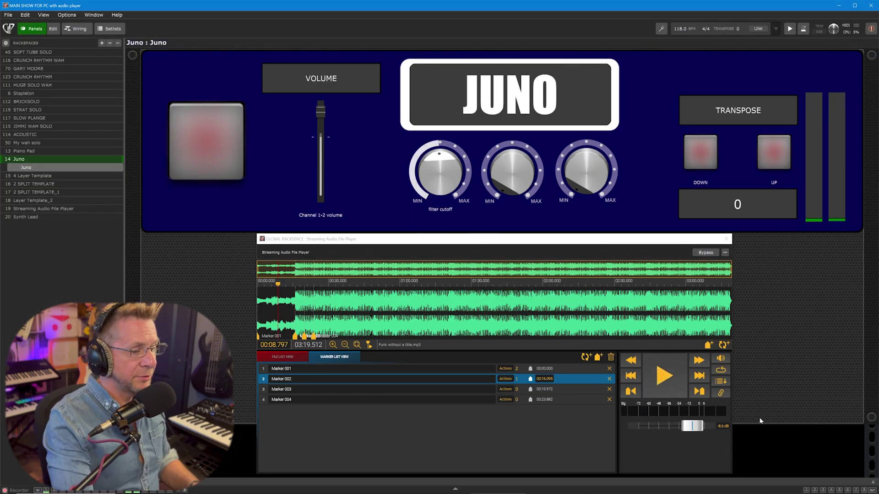
left_click(666, 377)
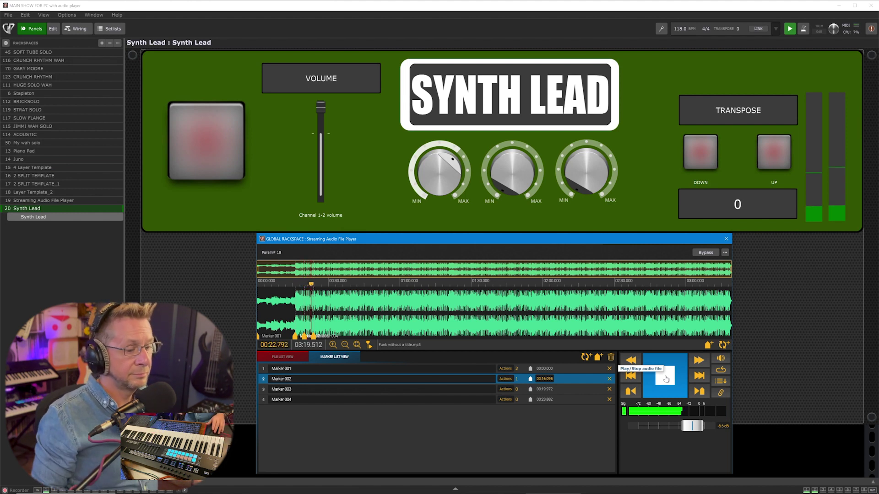
left_click(666, 378)
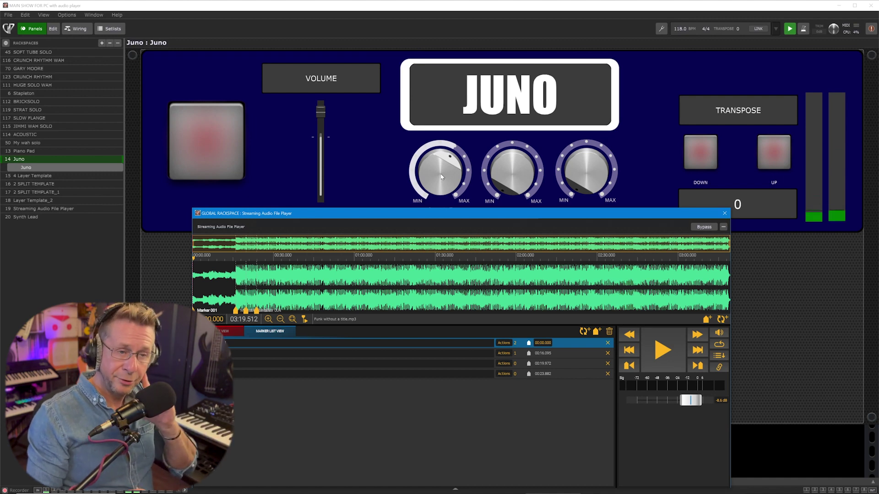
- In panel edit mode, give the Juno filter cutoff knob an OSC/GPScript Name starting 'knob'
left_click_drag(412, 213, 395, 258)
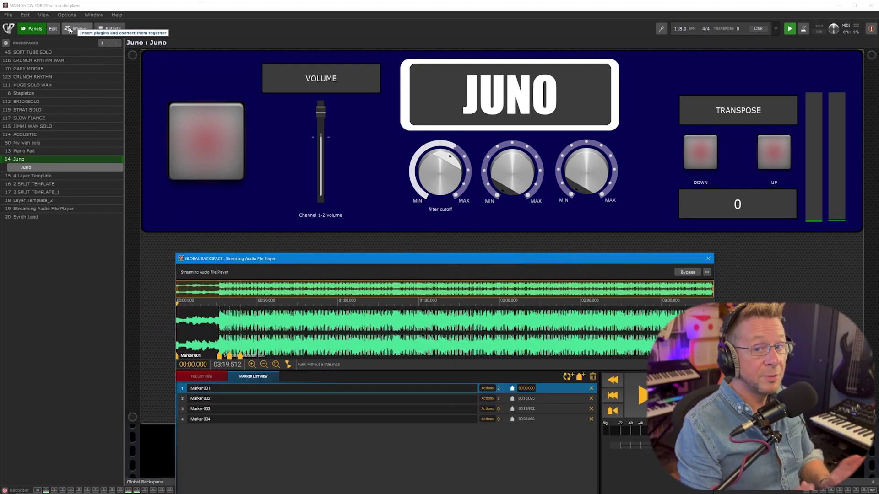
left_click(54, 28)
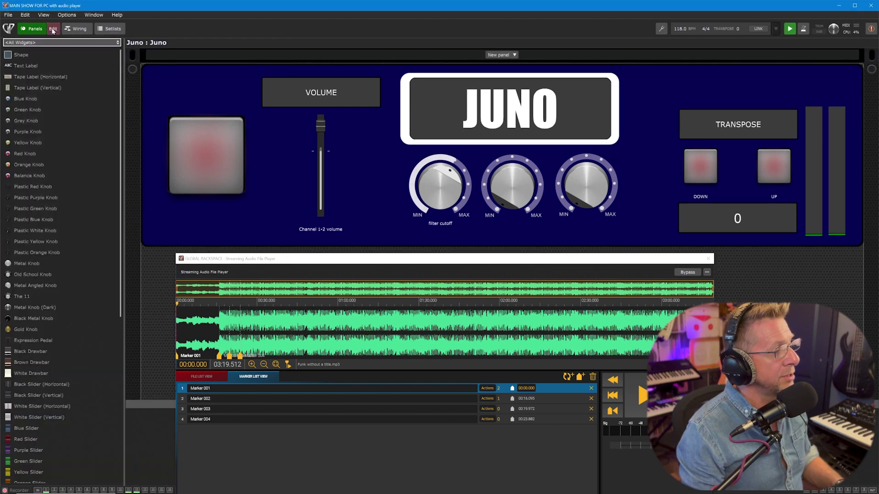
left_click(434, 192)
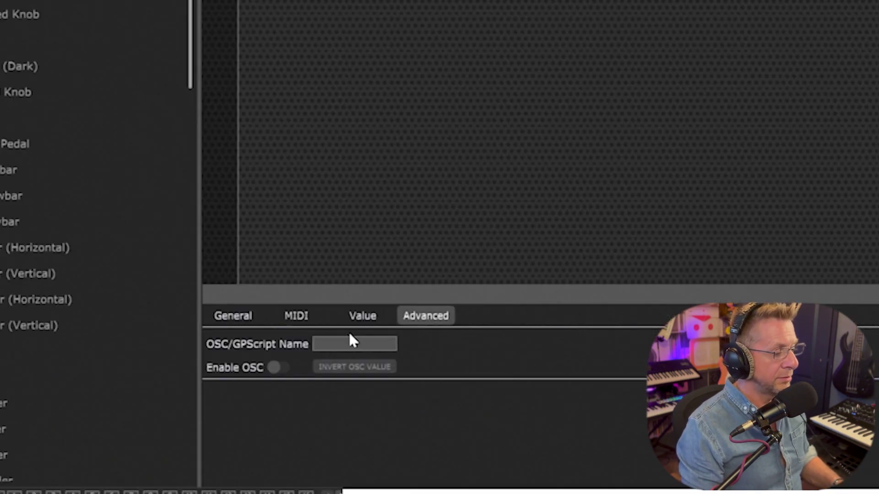
left_click(177, 427)
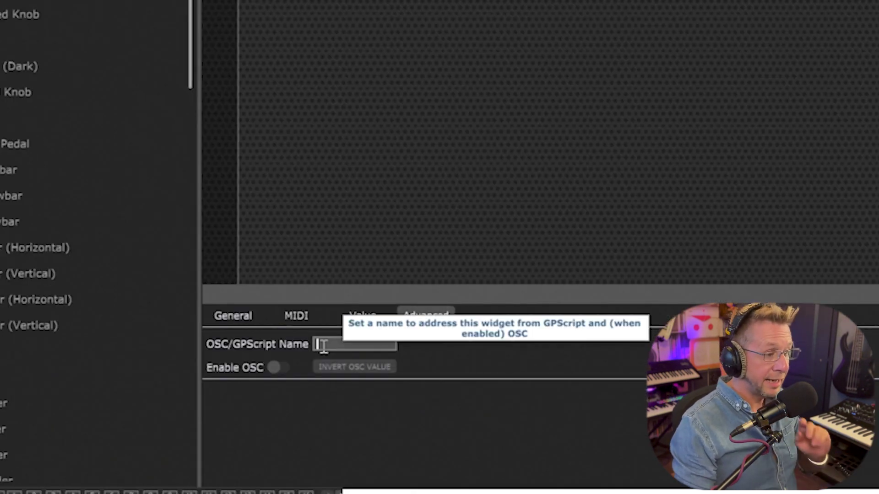
type("knob")
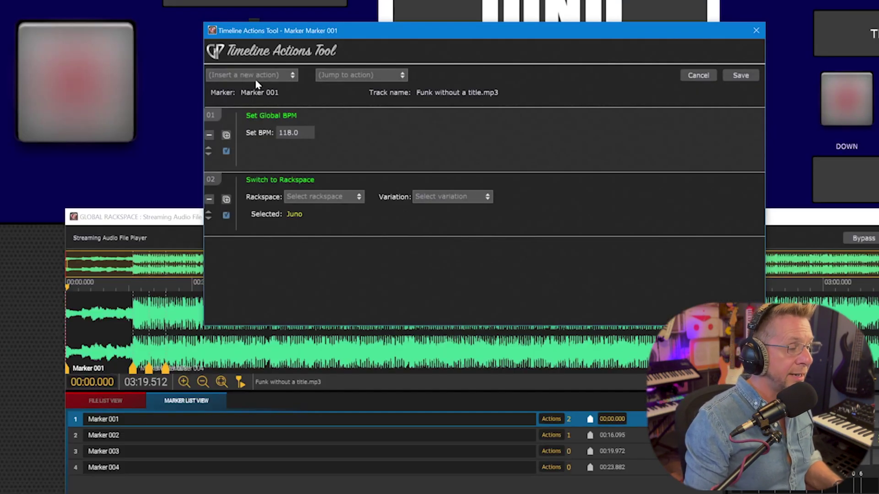
- Add a Set Widget Value action to Marker 001 targeting junofilter with value 25
left_click(247, 77)
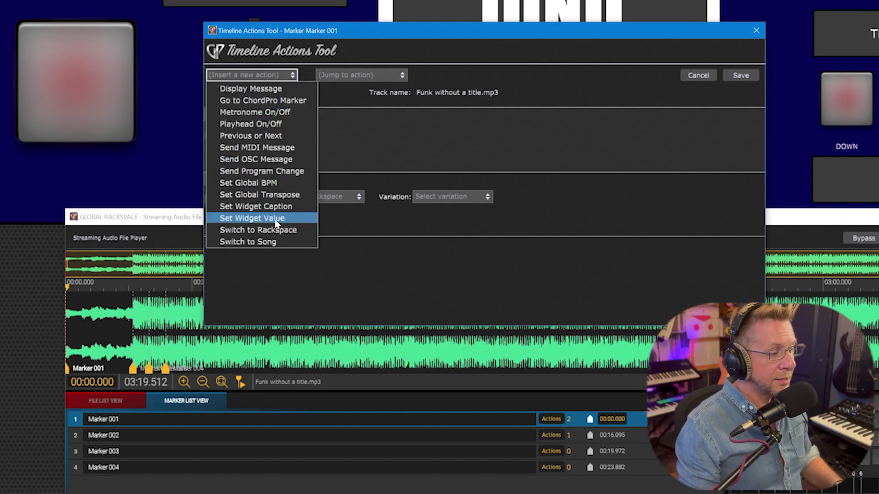
left_click(276, 219)
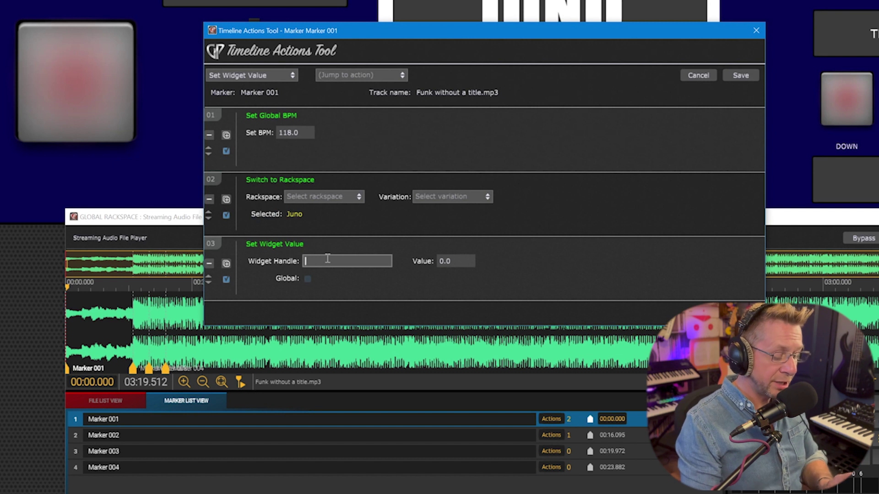
type("junofilter")
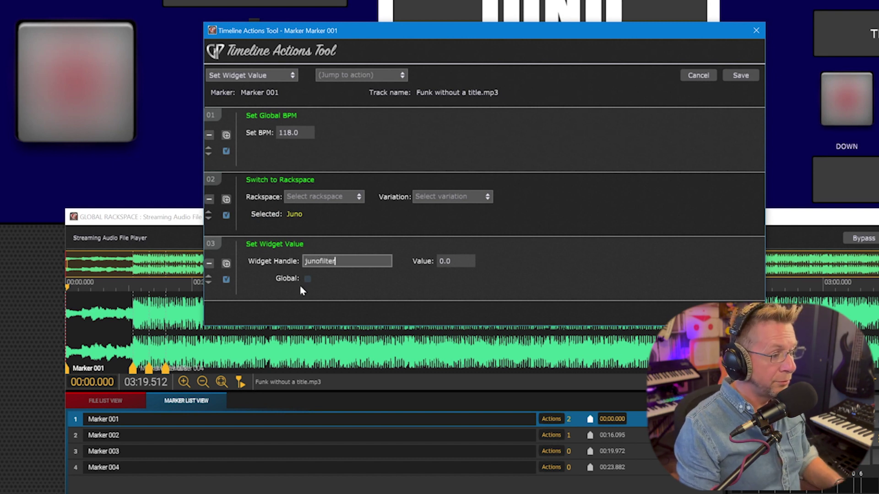
left_click(449, 263)
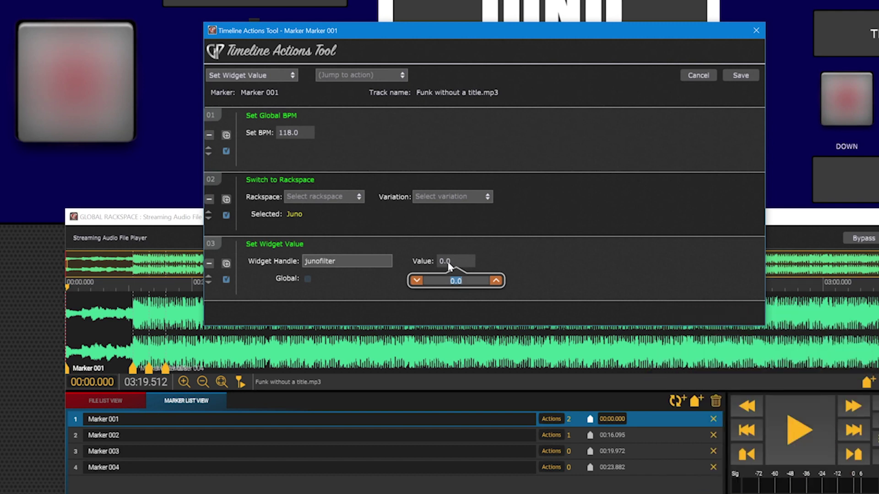
type("25")
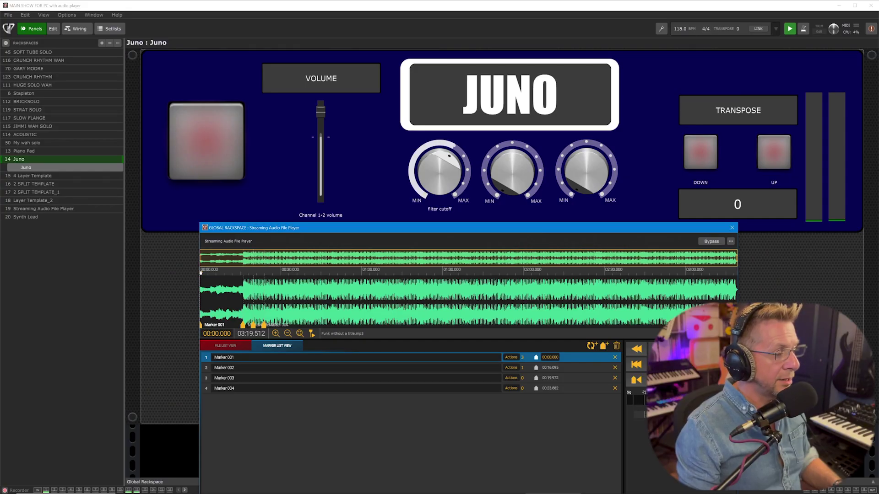
- Add Marker 005 at 00:04.074 with a Set Widget Value action for junofilter
left_click(204, 272)
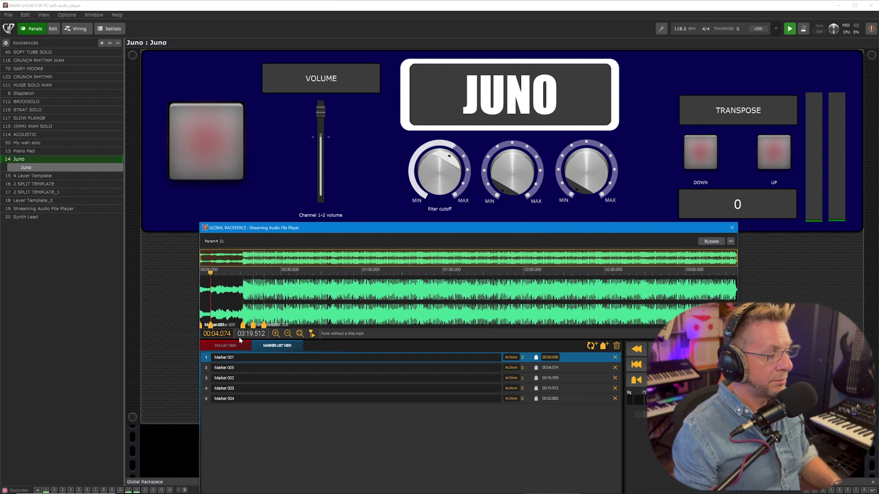
left_click(511, 367)
left_click(319, 137)
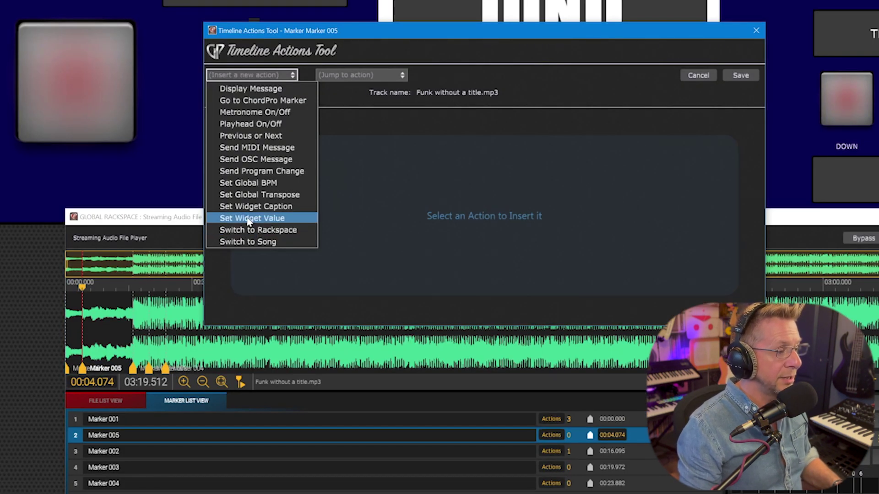
left_click(249, 219)
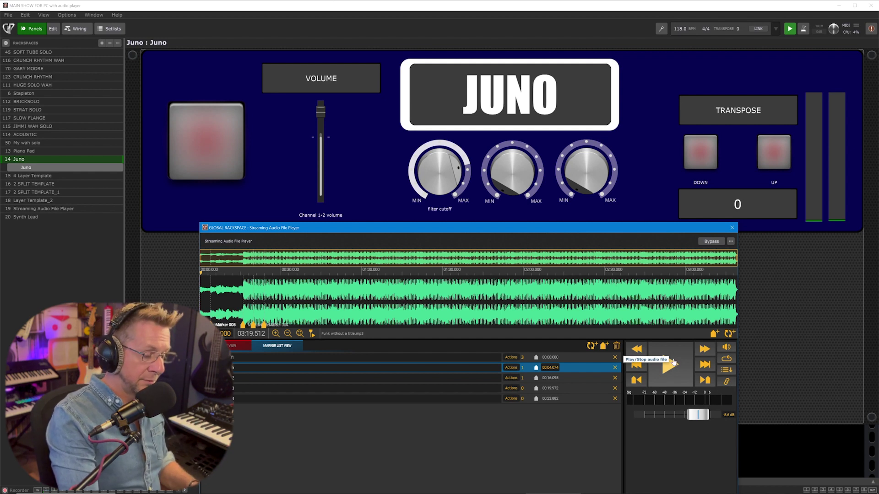
- Play the track to hear the filter cutoff sweep, stop, then open Marker 003's actions
left_click(673, 362)
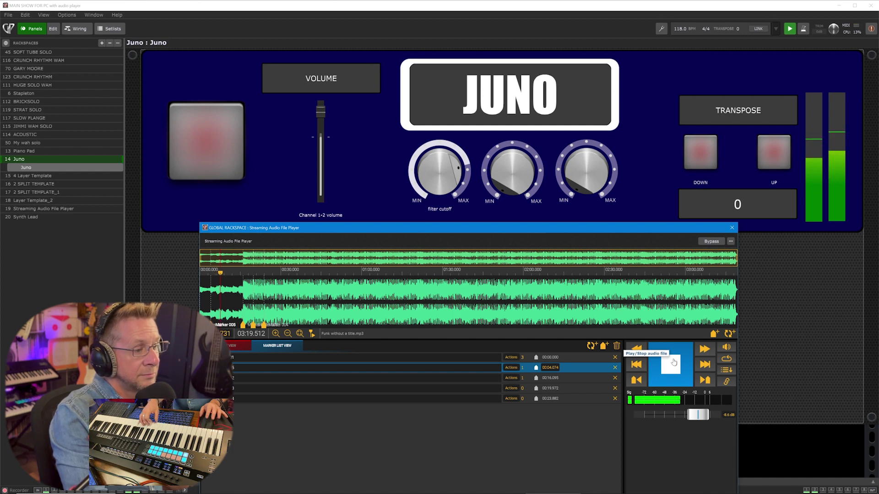
left_click(673, 363)
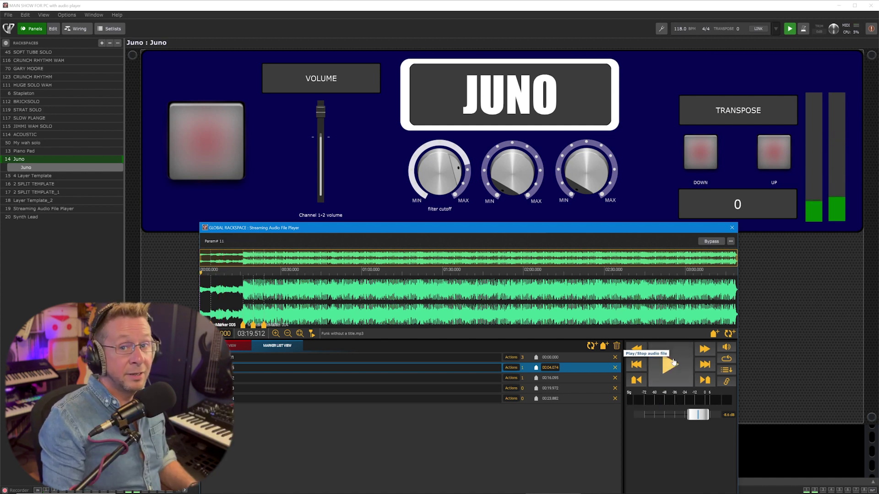
left_click(511, 389)
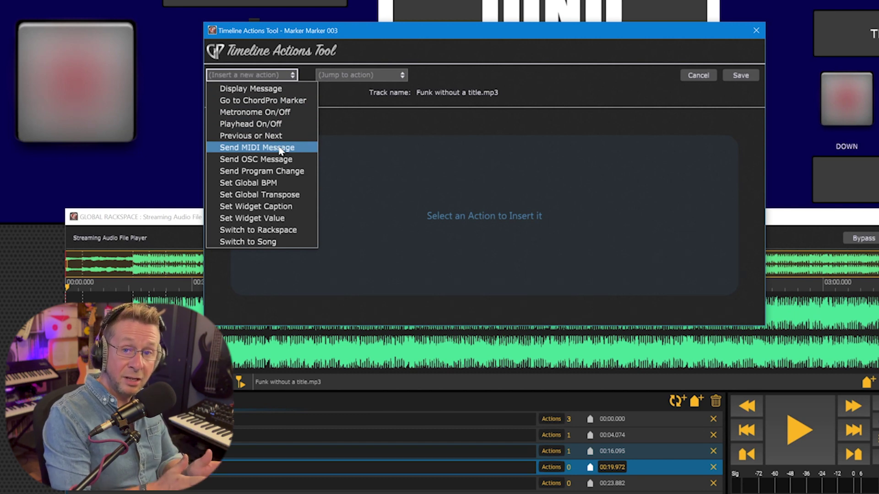
- Add a Send MIDI Message action to Marker 003 using minilogue xd MIDI OUT
left_click(257, 148)
left_click(317, 135)
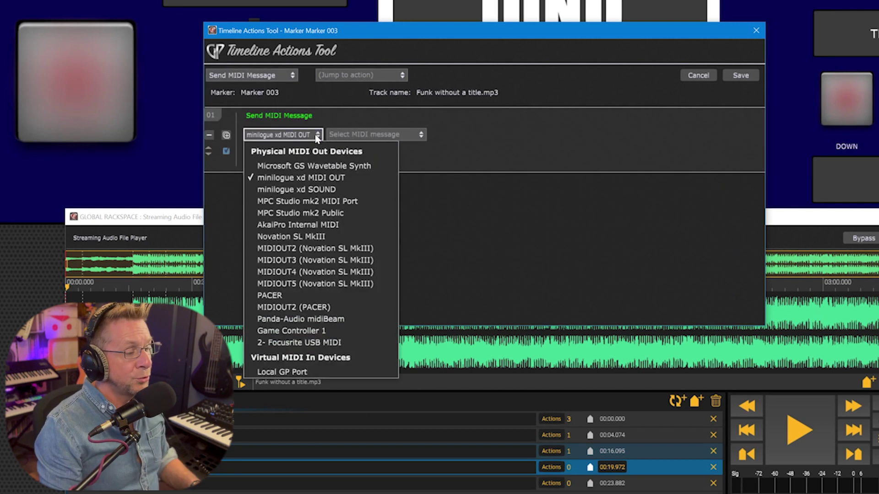
left_click(422, 136)
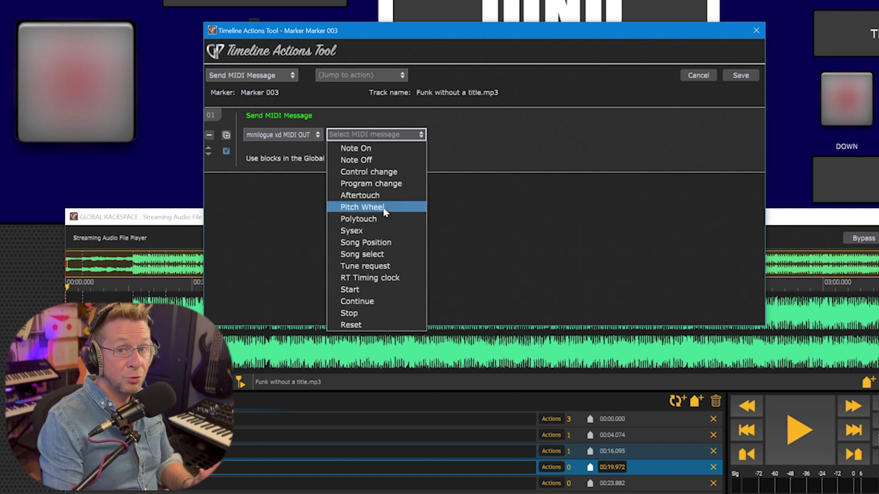
- Add a Send Program Change action on channel 1 set to External
left_click(252, 75)
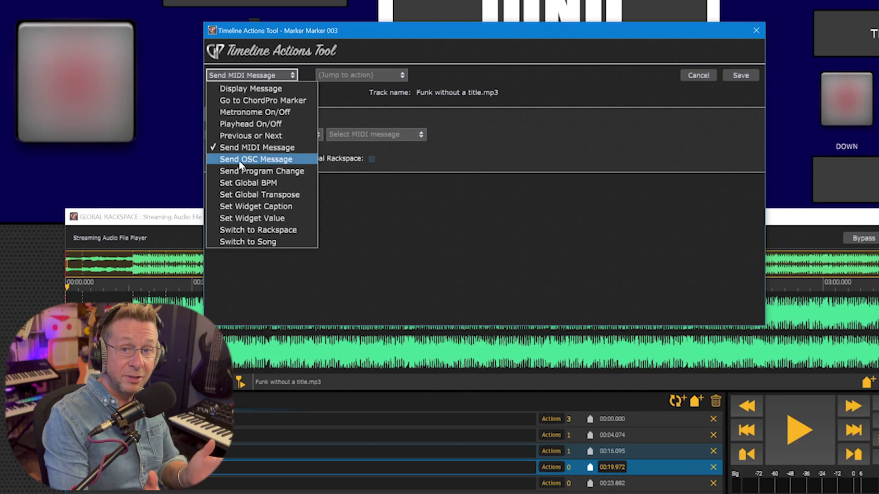
left_click(245, 170)
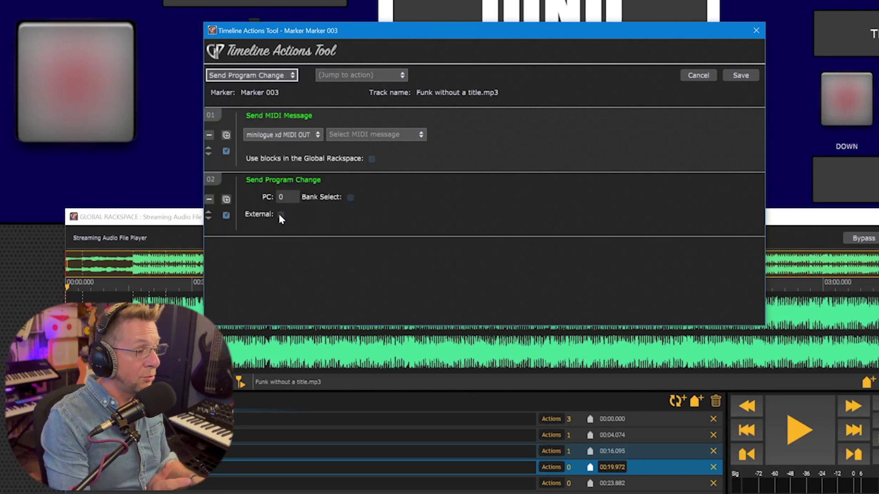
left_click(280, 214)
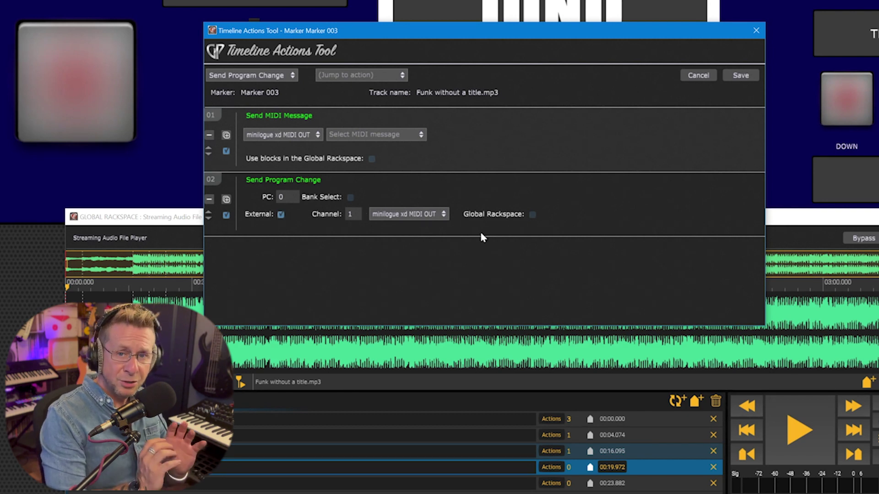